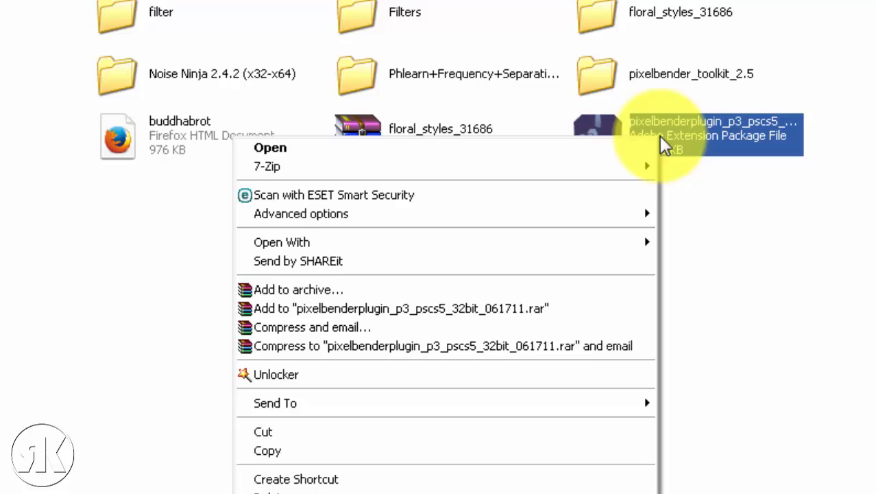
Open the pixelbenderplugin_p3_pscs5_32bit_061711 package with Adobe Extension Manager CS5, choosing the program from its folder under Program Files\Adobe.
{"action": "mouse_move", "coordinate": [596, 246]}
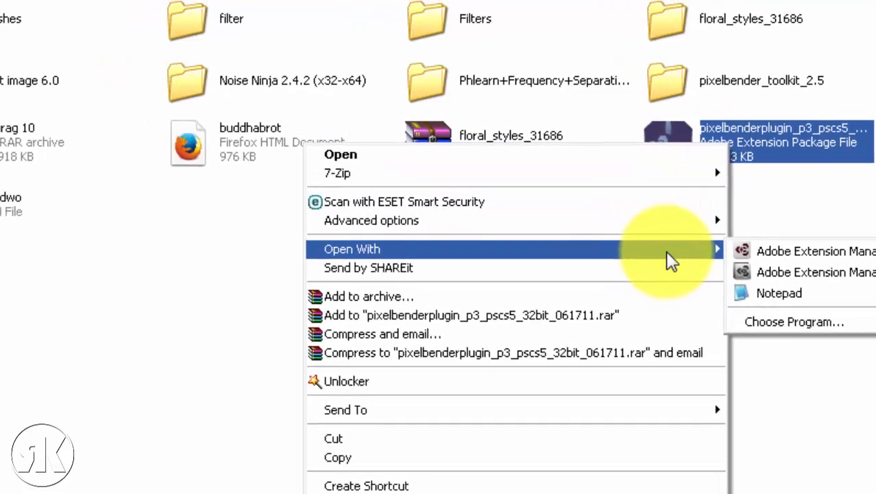
{"action": "left_click", "coordinate": [794, 321]}
{"action": "left_click", "coordinate": [497, 370]}
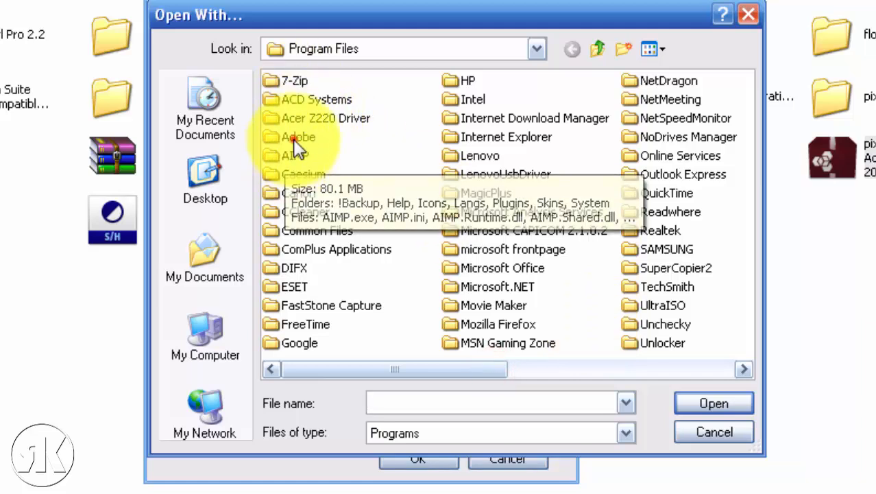
{"action": "double_click", "coordinate": [296, 141]}
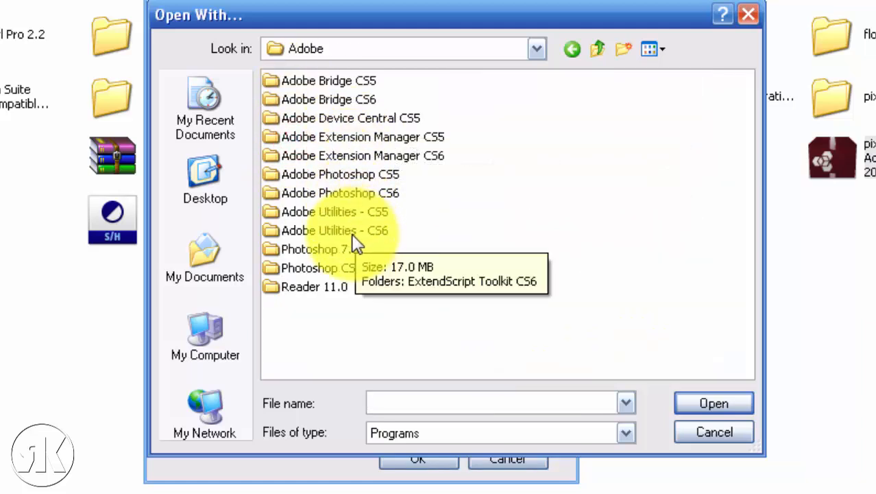
{"action": "double_click", "coordinate": [377, 138]}
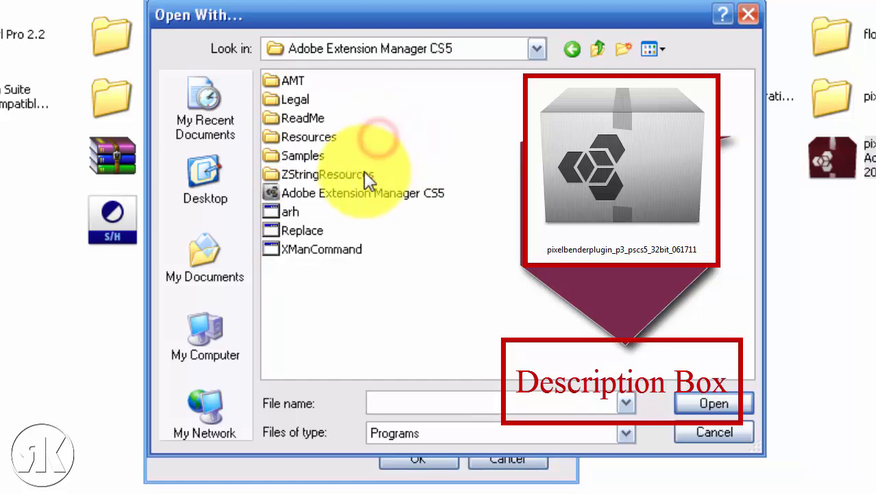
{"action": "mouse_move", "coordinate": [360, 197]}
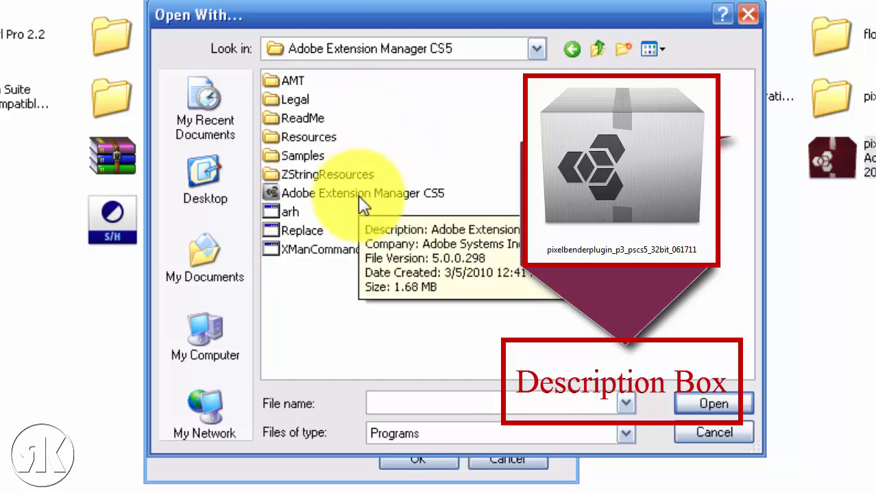
{"action": "double_click", "coordinate": [357, 195]}
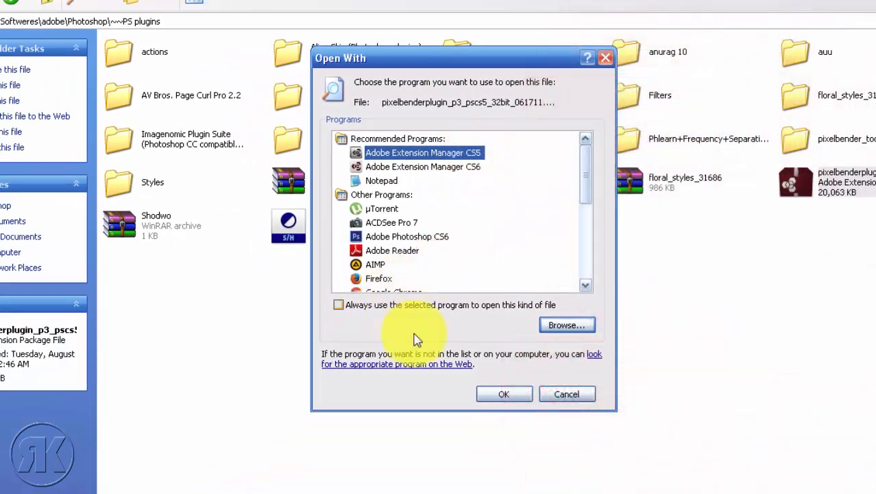
{"action": "left_click", "coordinate": [469, 422]}
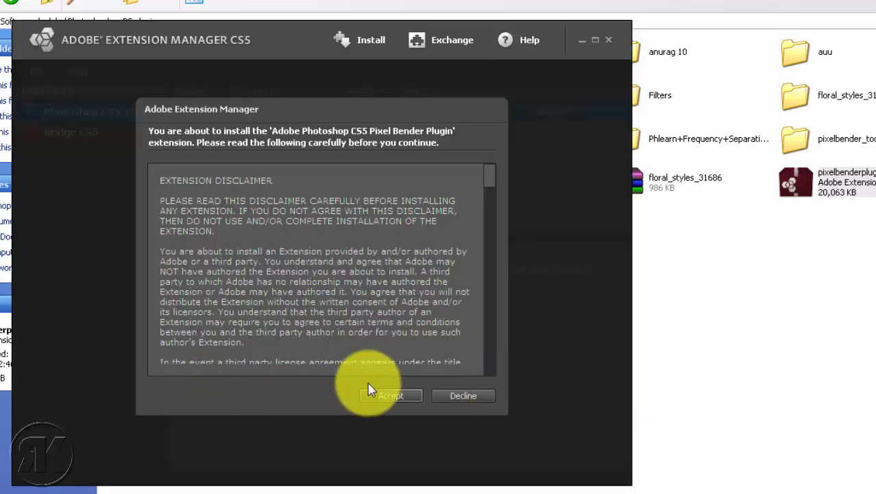
Accept the disclaimer to install the Adobe Photoshop CS5 Pixel Bender Plugin, check its entry in the extension list, and close Extension Manager.
{"action": "left_click", "coordinate": [392, 397]}
{"action": "key", "text": "Return"}
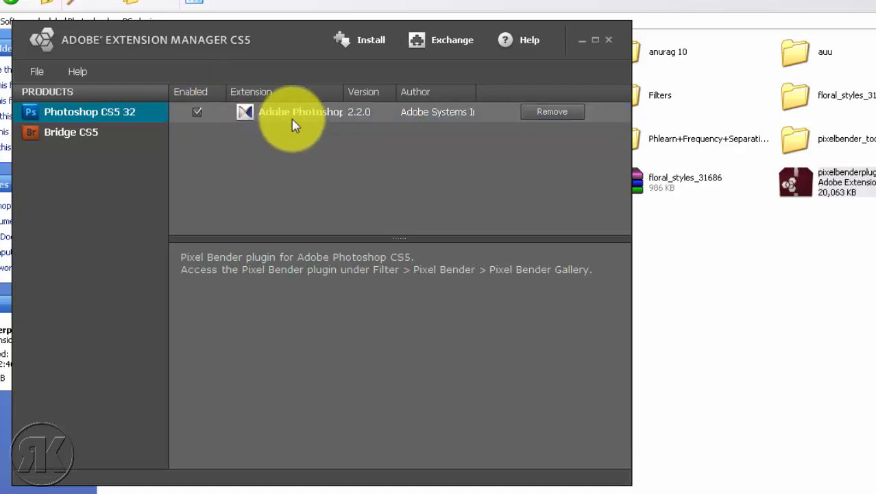
{"action": "left_click_drag", "start_coordinate": [343, 92], "coordinate": [418, 151]}
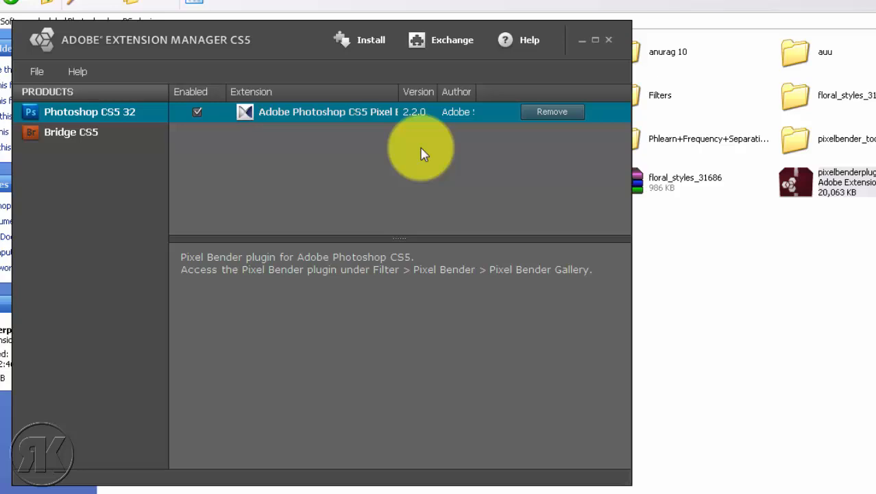
{"action": "left_click", "coordinate": [451, 163]}
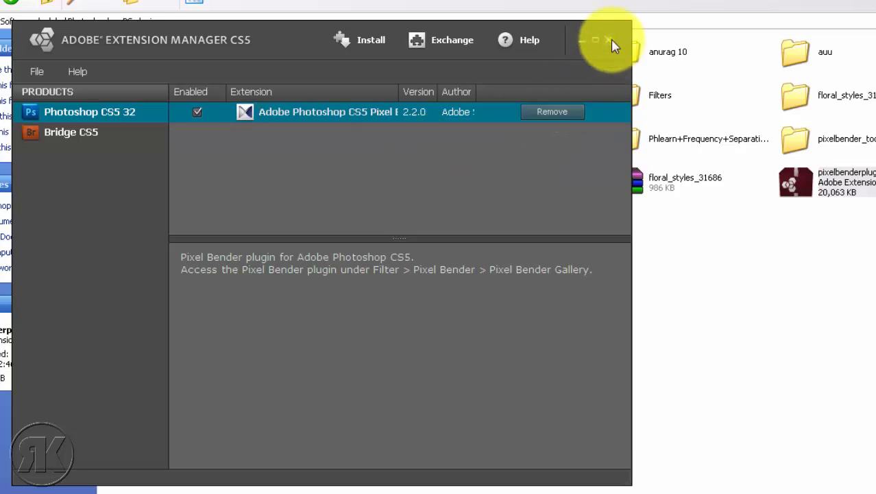
{"action": "left_click", "coordinate": [612, 46]}
Launch Adobe Photoshop CS5 and open the INDIAN ACTRESS (19) portrait JPG in it.
{"action": "key", "text": "super"}
{"action": "left_click", "coordinate": [31, 470]}
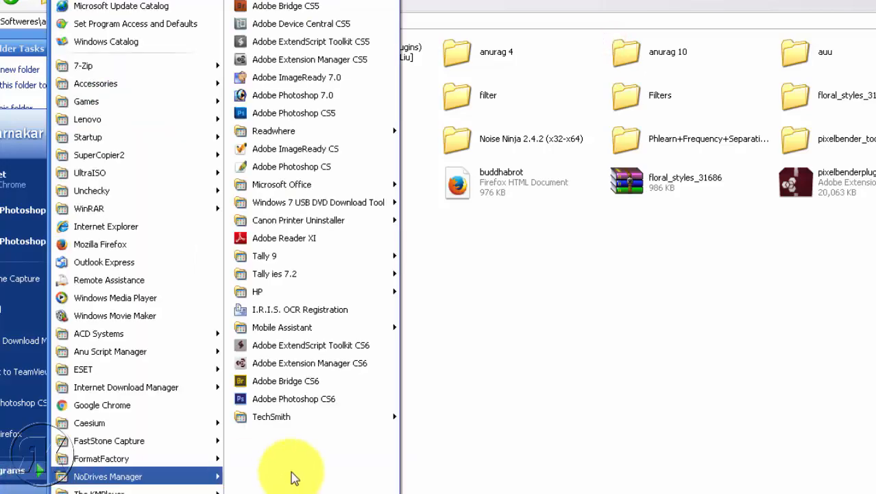
{"action": "left_click", "coordinate": [295, 112]}
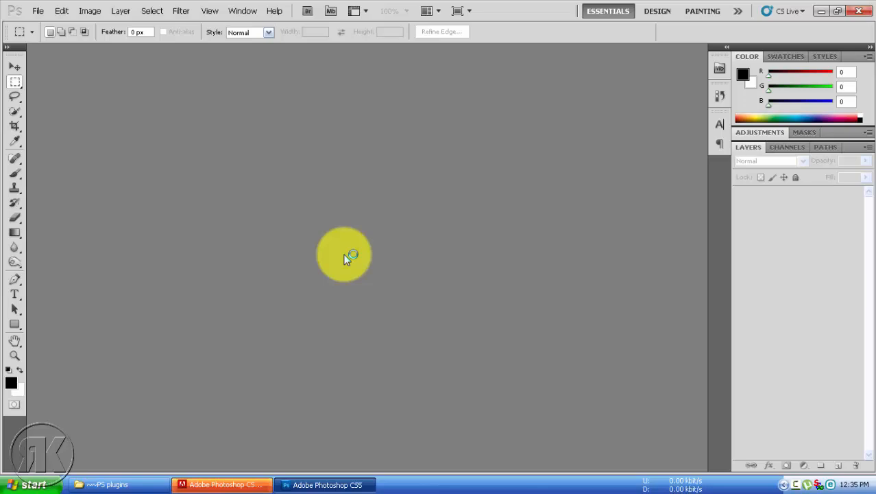
{"action": "left_click", "coordinate": [134, 484]}
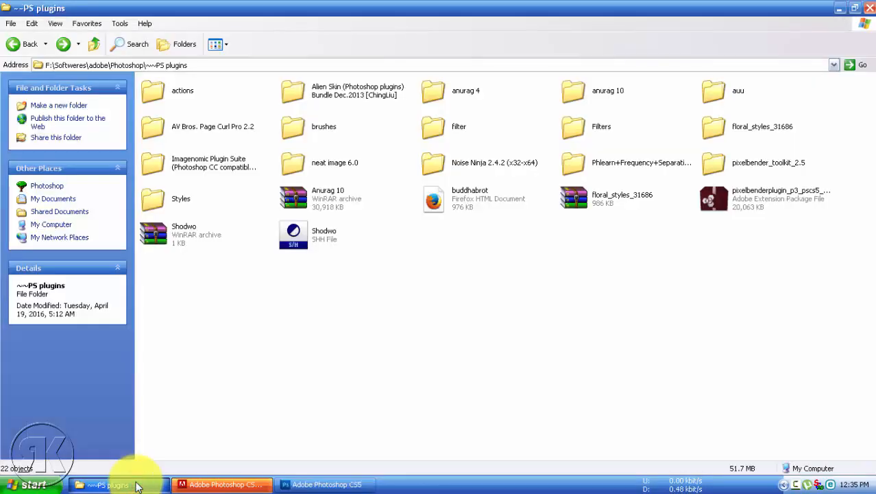
{"action": "left_click", "coordinate": [131, 485]}
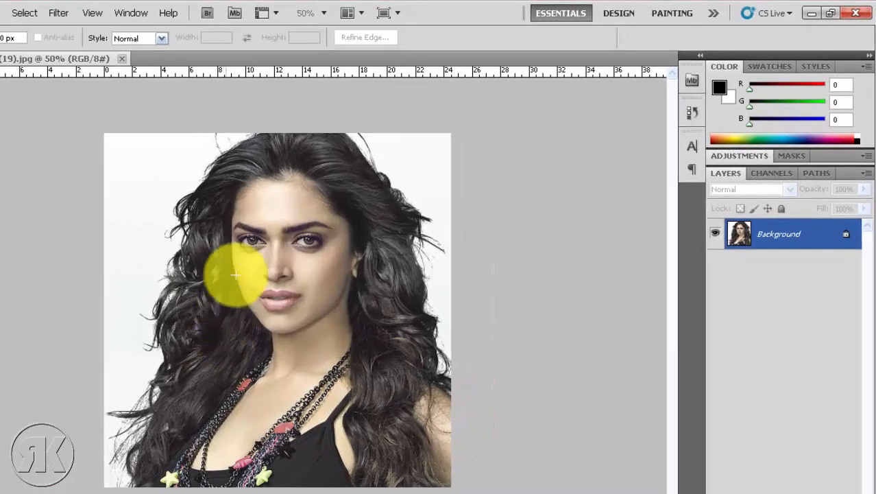
Open the Pixel Bender Gallery for the portrait and choose the OilPaint filter.
{"action": "left_click", "coordinate": [164, 13]}
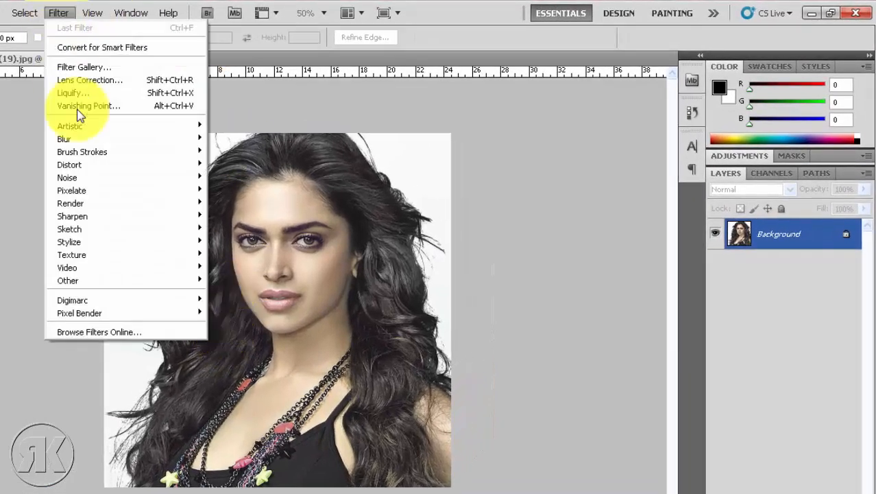
{"action": "mouse_move", "coordinate": [89, 314]}
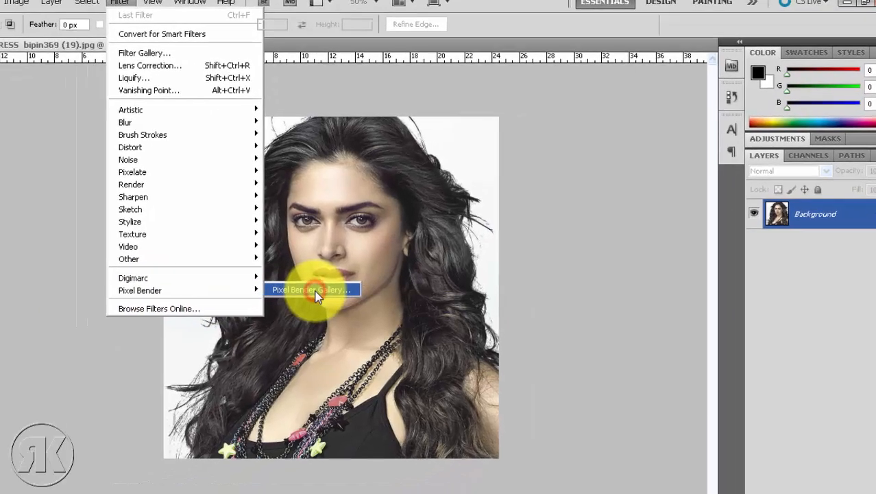
{"action": "left_click", "coordinate": [264, 317]}
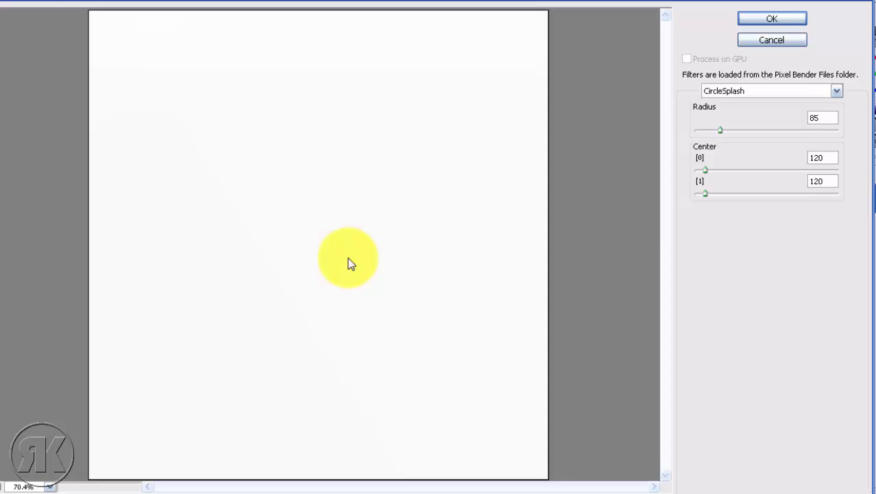
{"action": "left_click", "coordinate": [743, 92]}
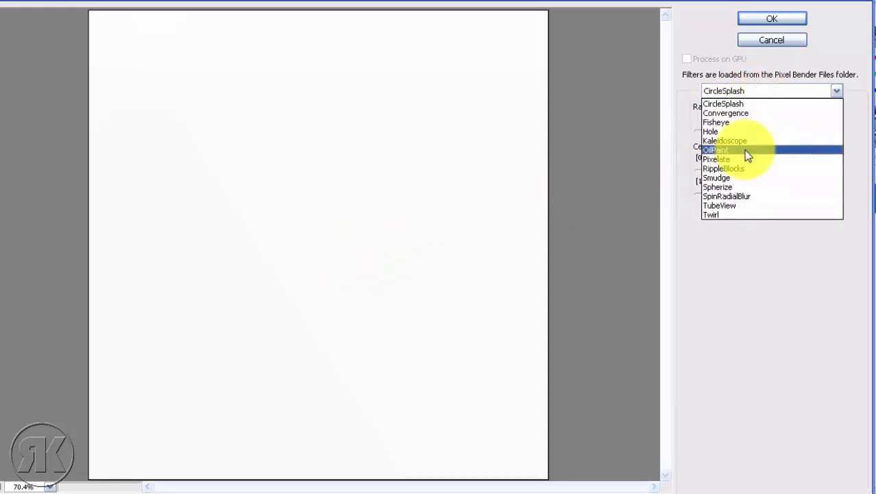
{"action": "left_click", "coordinate": [747, 151]}
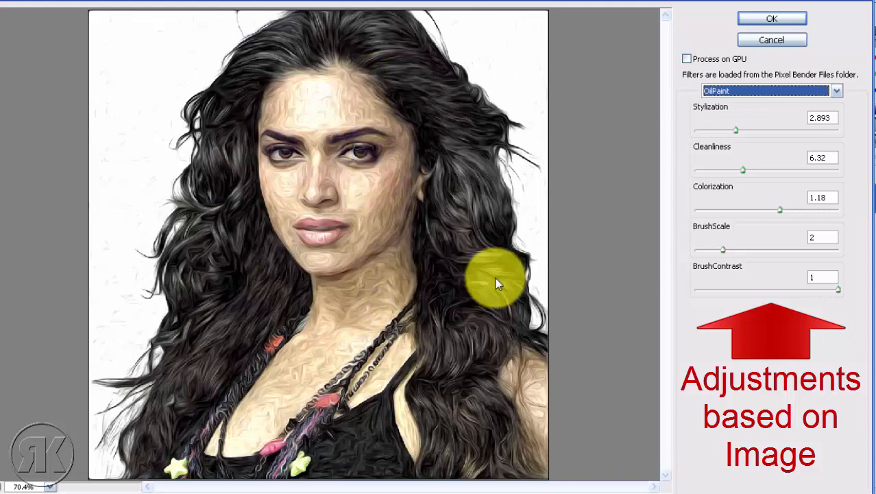
Try the OilPaint filter on the Background layer with Stylization 6.436, Cleanliness 8.11 and BrushContrast 0.11, and undo it.
{"action": "left_click", "coordinate": [719, 294]}
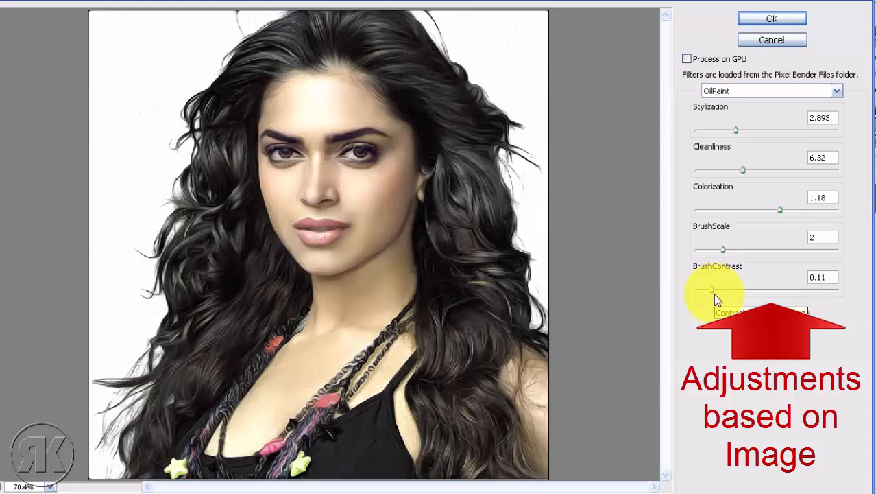
{"action": "left_click", "coordinate": [735, 129]}
{"action": "left_click", "coordinate": [766, 130]}
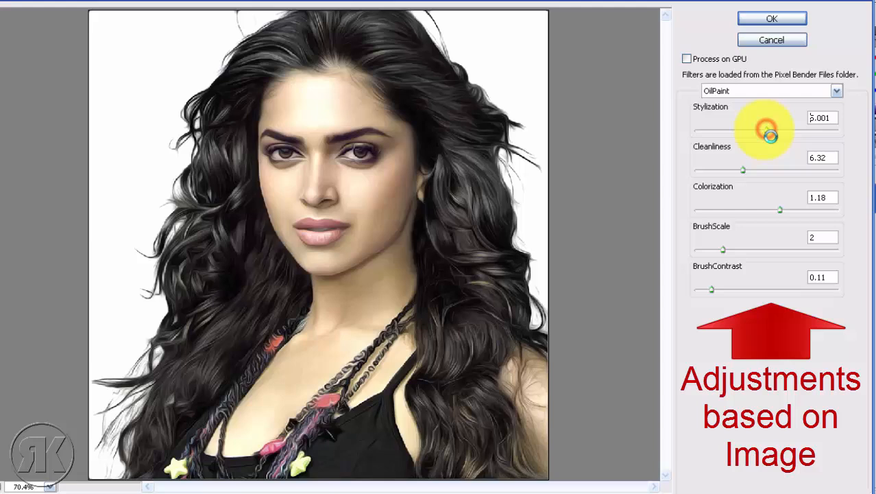
{"action": "left_click", "coordinate": [757, 171]}
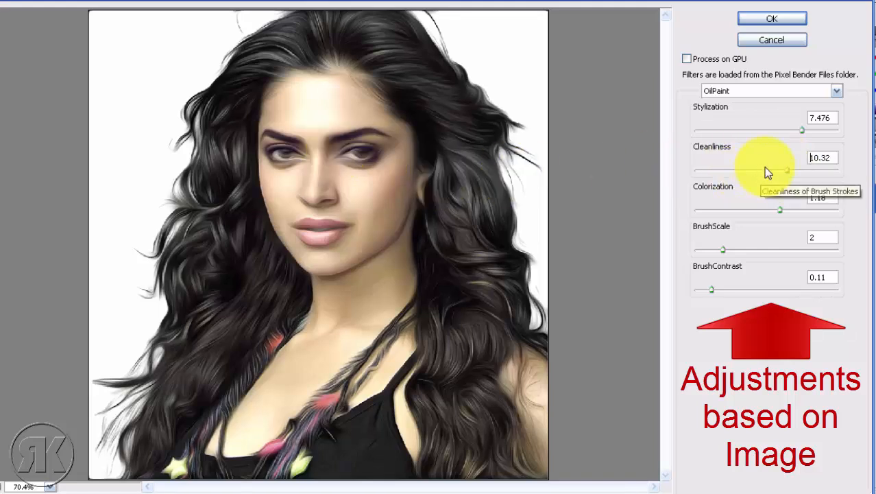
{"action": "left_click", "coordinate": [764, 170]}
{"action": "left_click", "coordinate": [788, 130]}
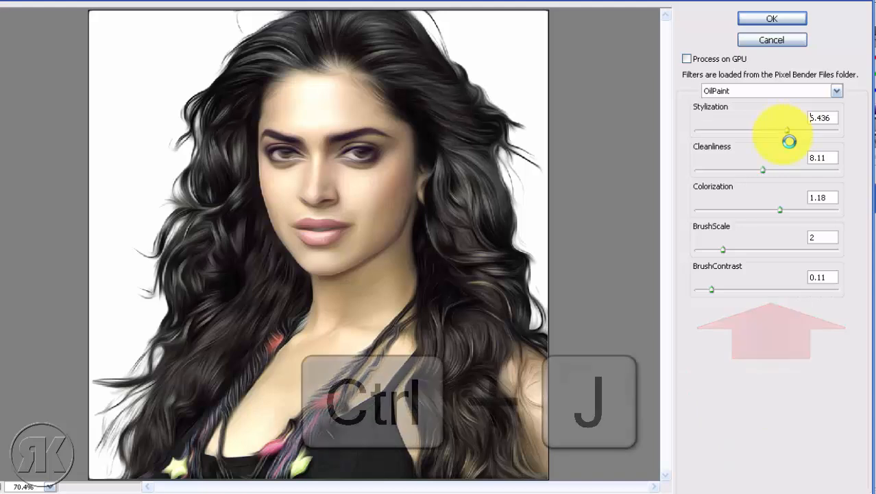
{"action": "left_click", "coordinate": [785, 19]}
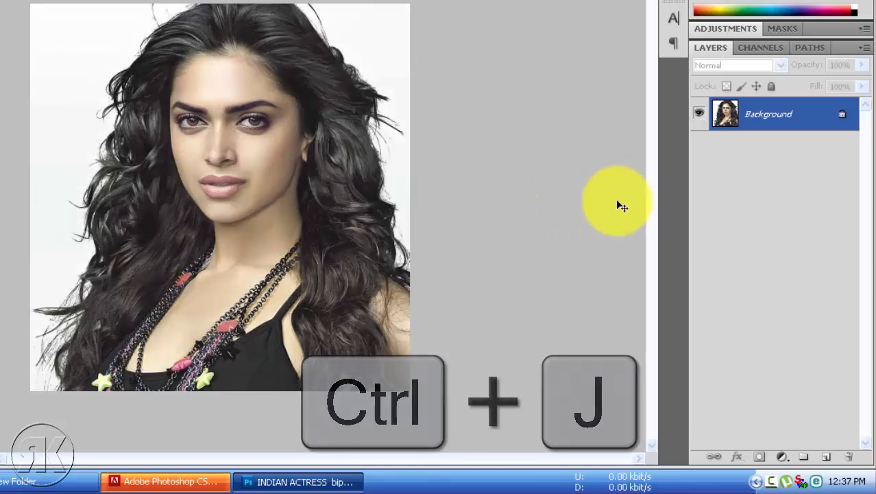
{"action": "key", "text": "ctrl+z"}
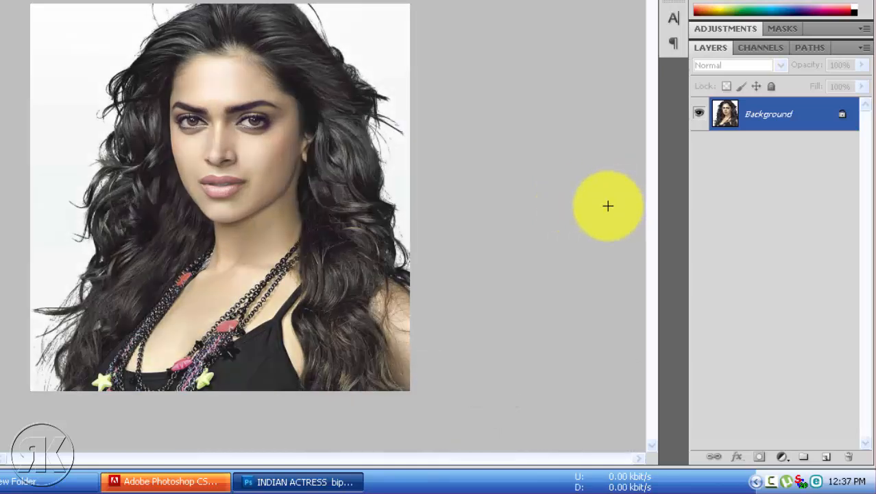
Duplicate the Background layer and apply the OilPaint filter to the copy with Stylization 5.496, Cleanliness 7.85 and BrushContrast 0.04.
{"action": "mouse_move", "coordinate": [777, 111]}
{"action": "left_mouse_down"}
{"action": "mouse_move", "coordinate": [793, 155]}
{"action": "mouse_move", "coordinate": [826, 455]}
{"action": "left_mouse_up"}
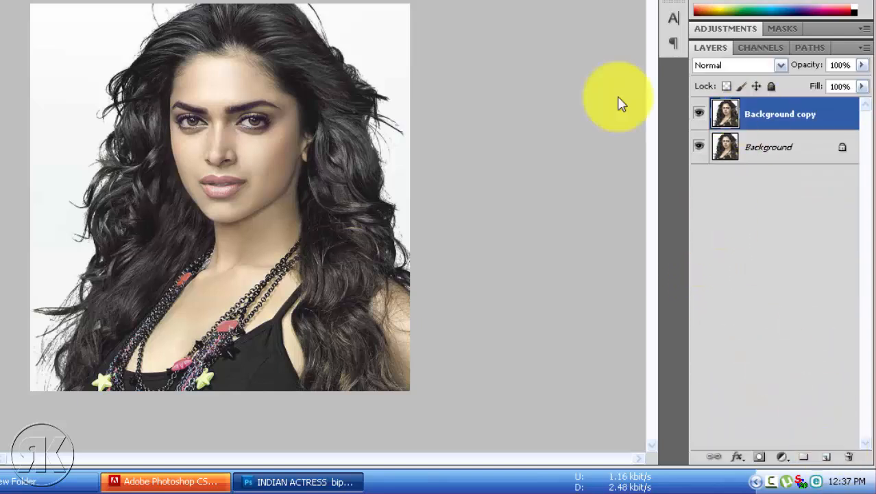
{"action": "key", "text": "alt+t"}
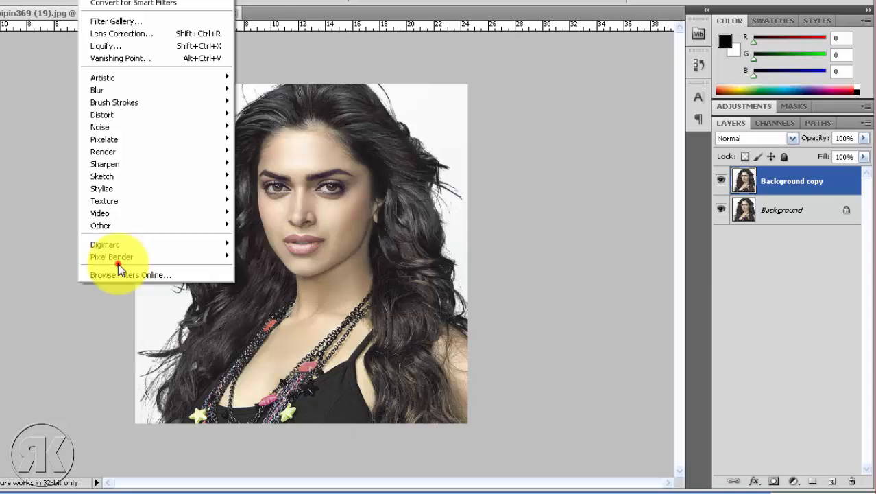
{"action": "mouse_move", "coordinate": [41, 200]}
{"action": "left_click", "coordinate": [322, 275]}
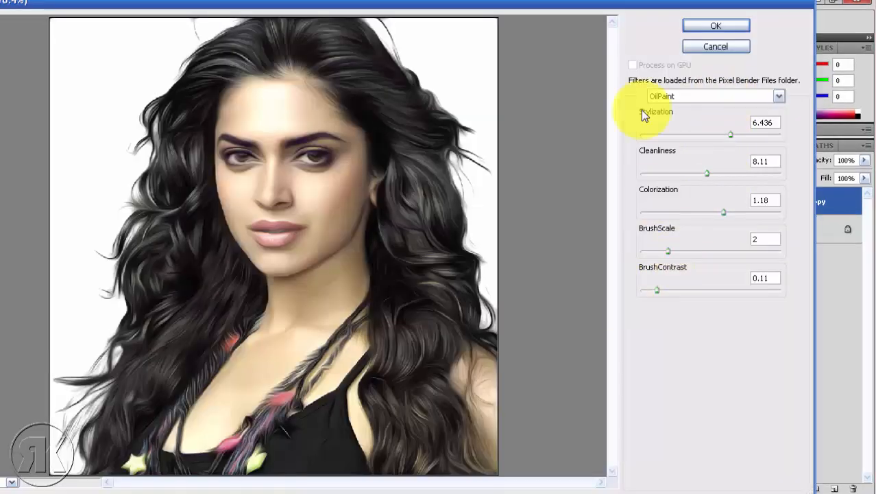
{"action": "left_click", "coordinate": [718, 27]}
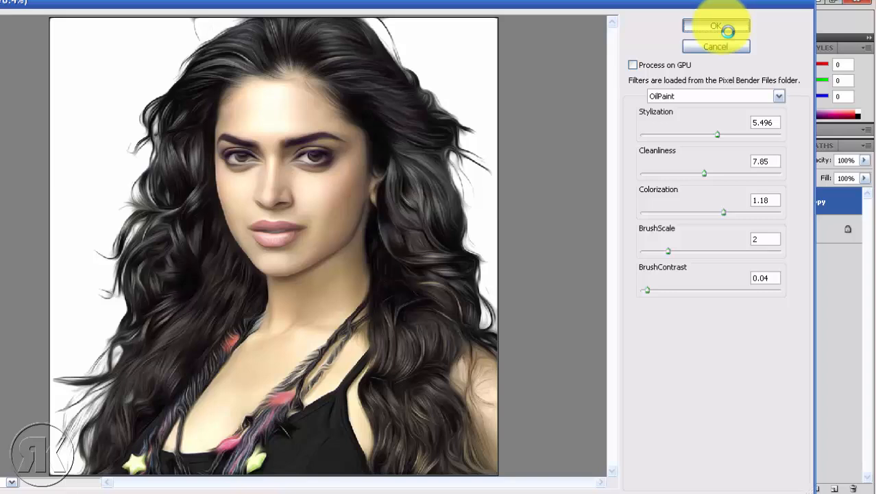
Compare the painted portrait with the original by hiding and showing the Background copy layer.
{"action": "left_click", "coordinate": [728, 200]}
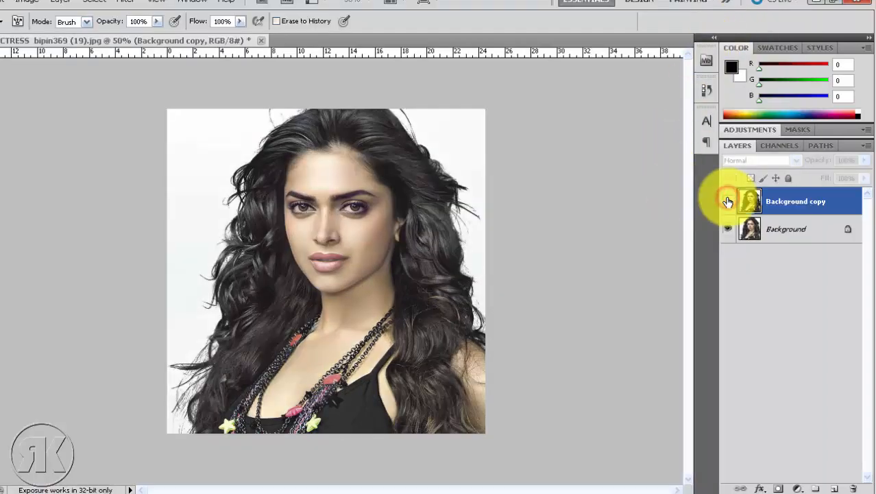
{"action": "left_click", "coordinate": [728, 199]}
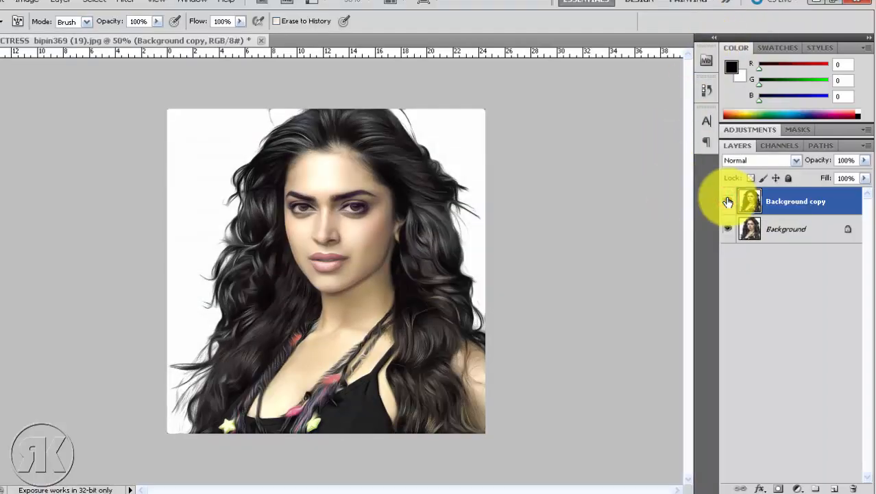
{"action": "left_click", "coordinate": [727, 200]}
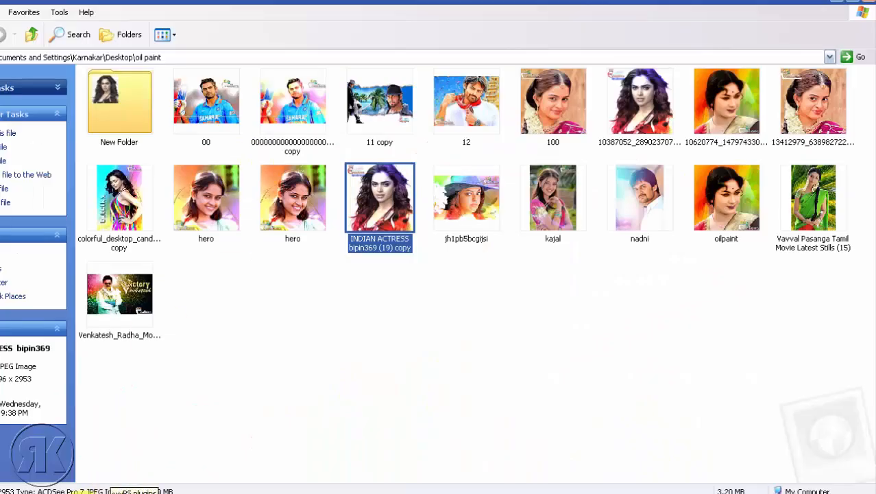
Open the colourful feather background image 5a3116de33980f0e3f4dd021deb0ce863.jpg as a second document.
{"action": "left_click", "coordinate": [127, 490]}
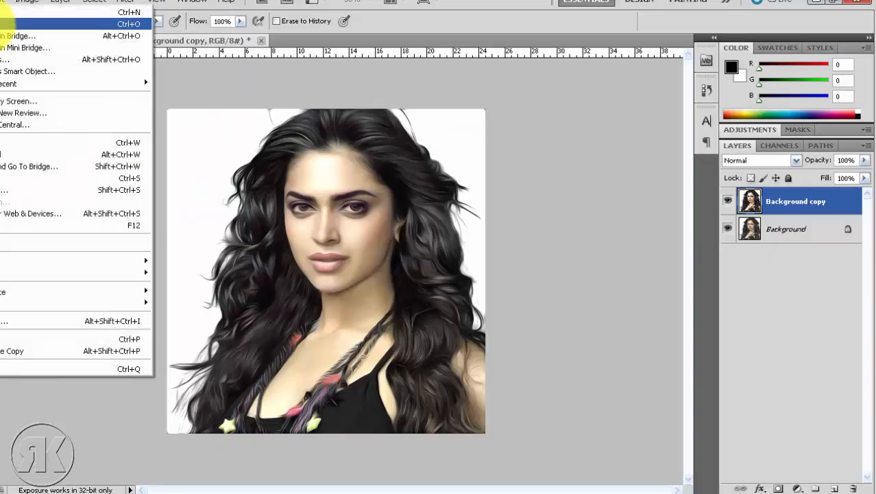
{"action": "left_click", "coordinate": [41, 23]}
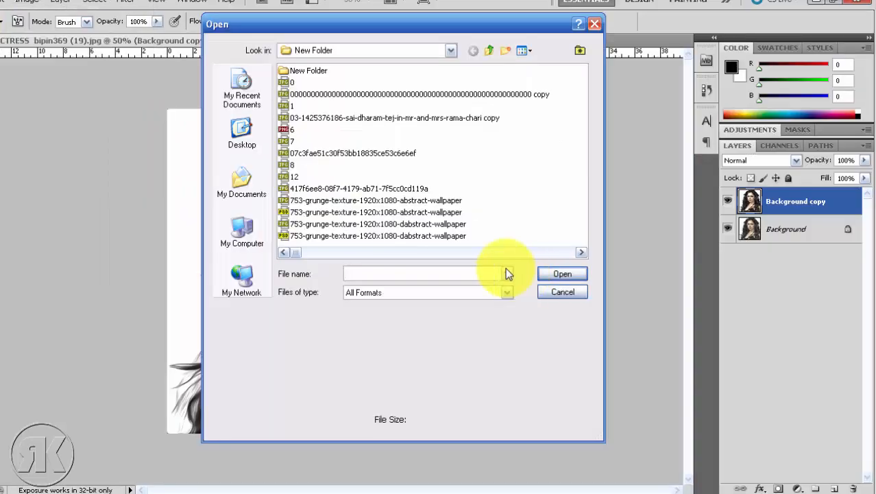
{"action": "left_click", "coordinate": [249, 235]}
{"action": "double_click", "coordinate": [321, 109]}
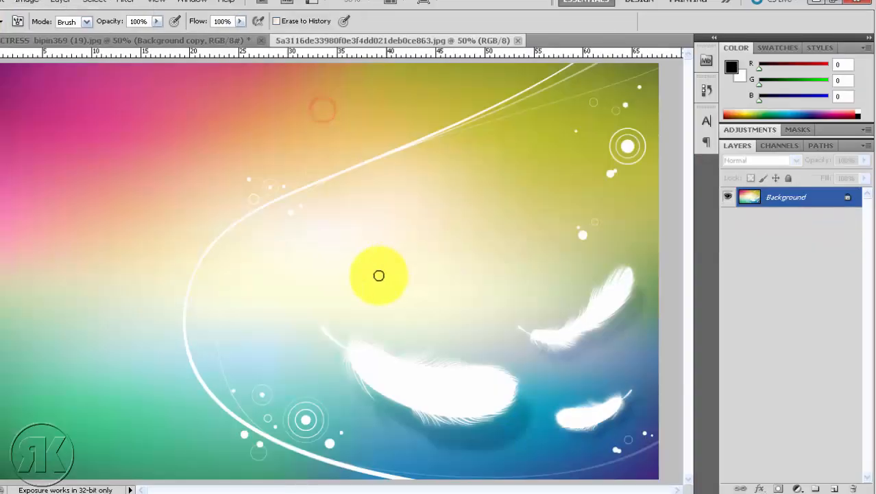
Copy the feather background picture into the portrait document, rotate it -90° and scale it to cover the whole canvas.
{"action": "key", "text": "v"}
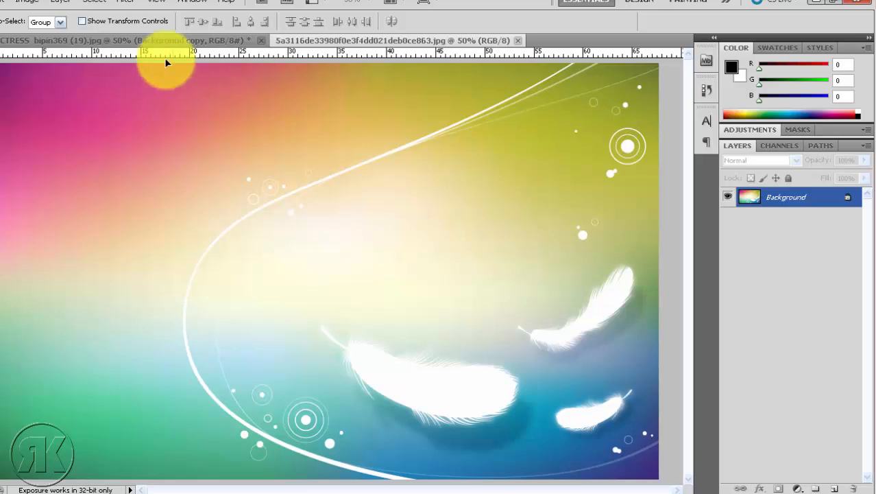
{"action": "left_click_drag", "start_coordinate": [164, 41], "coordinate": [269, 303]}
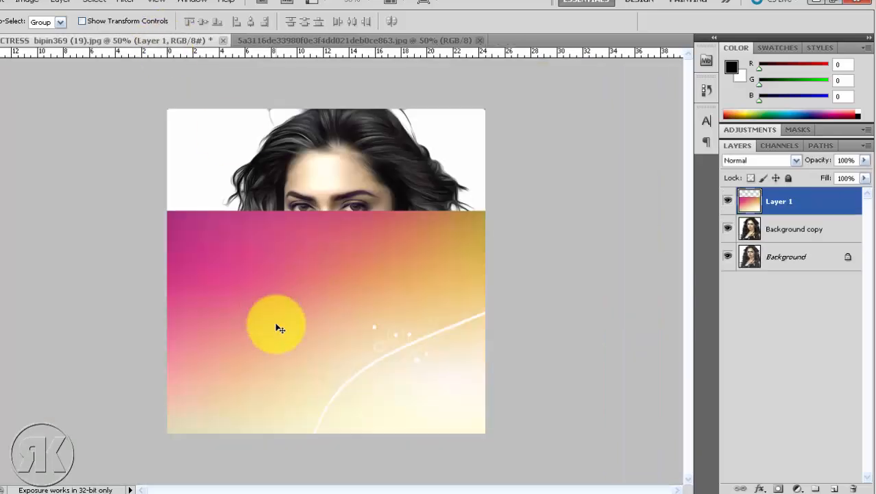
{"action": "key", "text": "ctrl+t"}
{"action": "key", "text": "ctrl+minus"}
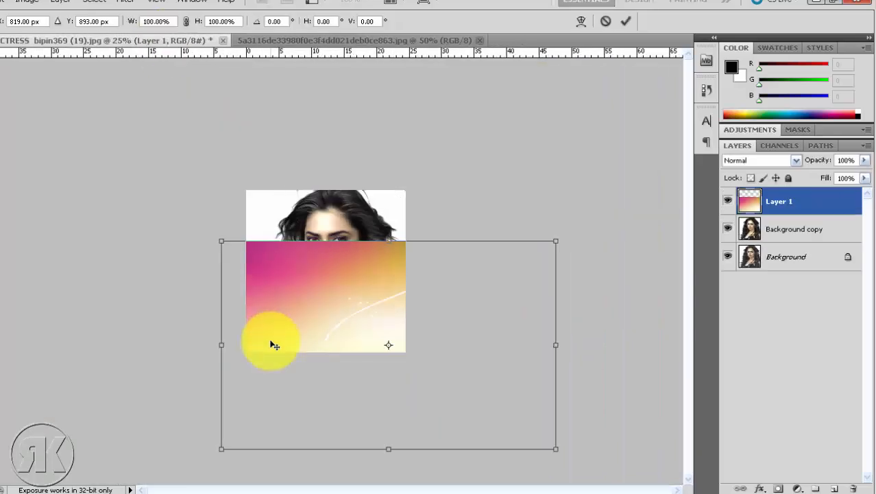
{"action": "left_click_drag", "start_coordinate": [322, 126], "coordinate": [423, 332]}
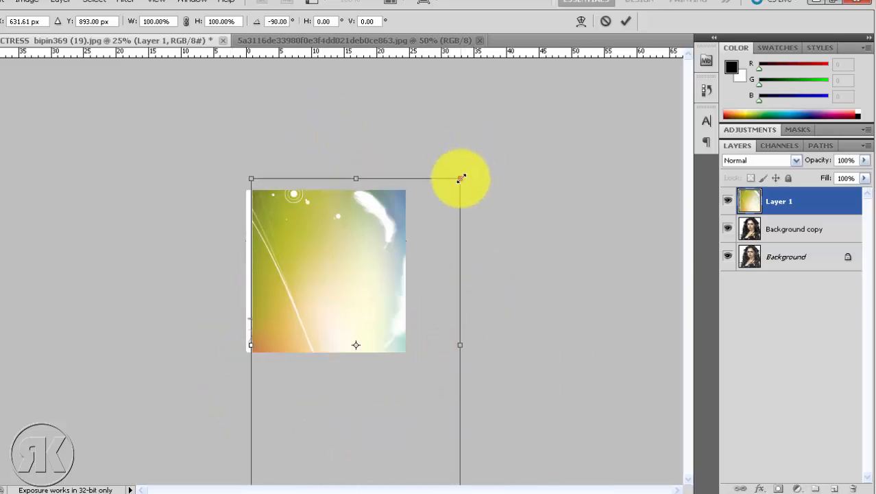
{"action": "key", "text": "Return"}
{"action": "key", "text": "ctrl+plus"}
Set Layer 1's blend mode to Divide and check the colour effect by toggling the layer's visibility.
{"action": "left_click", "coordinate": [754, 165]}
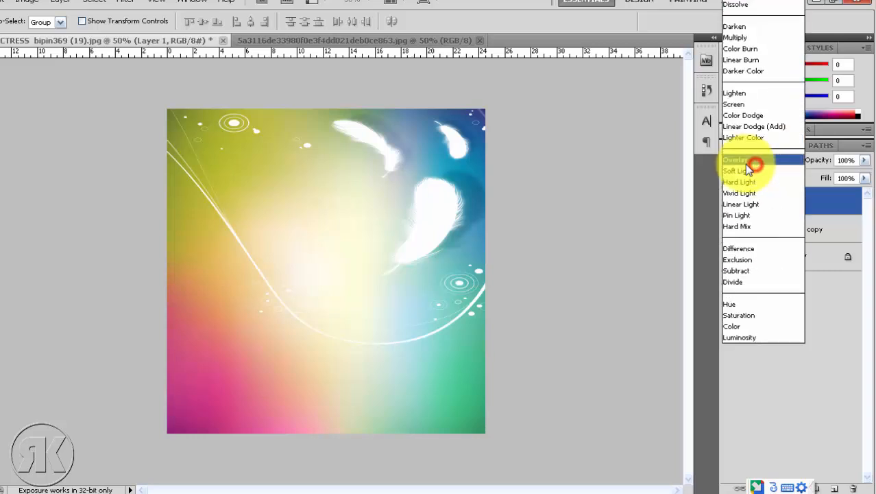
{"action": "left_click", "coordinate": [752, 339]}
{"action": "key", "text": "Up"}
{"action": "key", "text": "Up"}
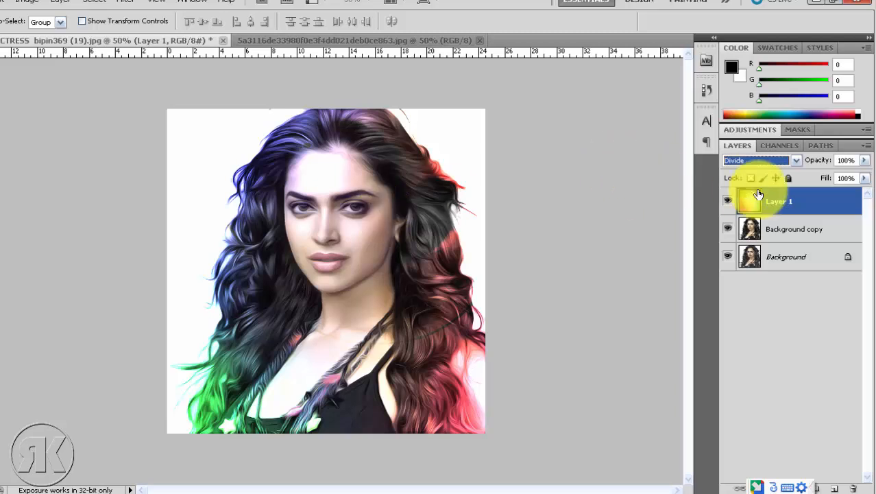
{"action": "mouse_move", "coordinate": [731, 201]}
{"action": "left_mouse_down"}
{"action": "mouse_move", "coordinate": [728, 229]}
{"action": "mouse_move", "coordinate": [728, 201]}
{"action": "left_mouse_up"}
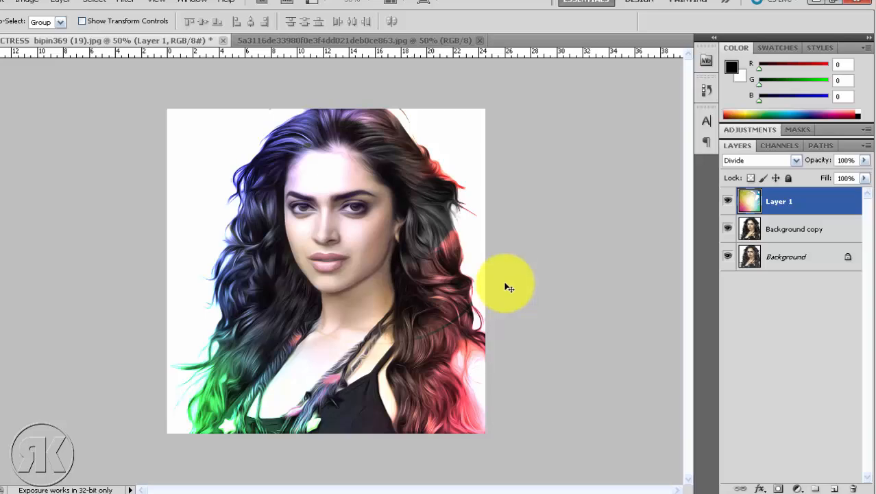